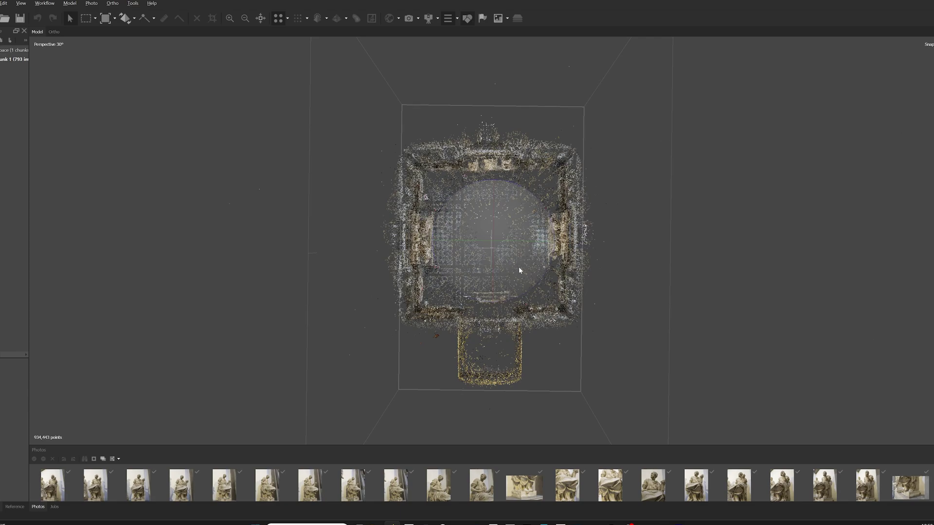
Orbit and zoom the aligned point cloud until the blue camera positions and one tomb fill the view
left_click_drag(506, 295, 585, 196)
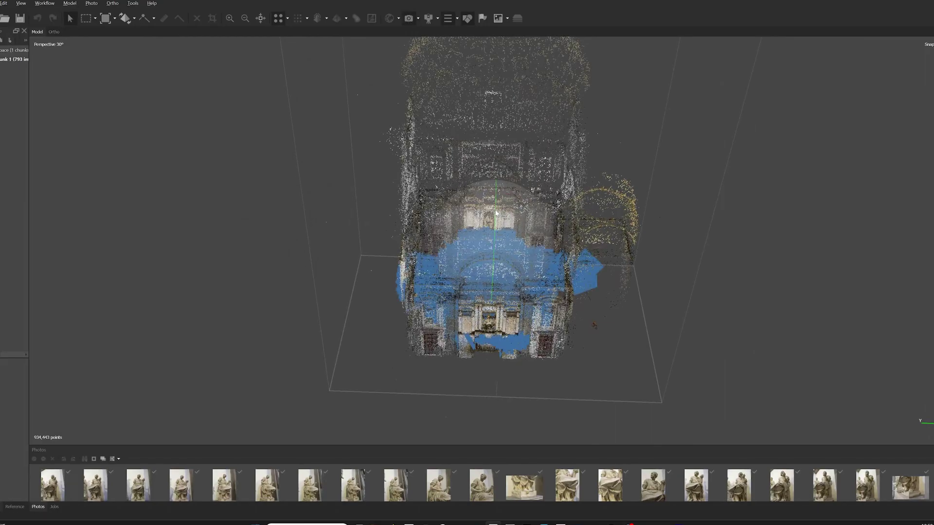
left_click_drag(491, 238, 490, 255)
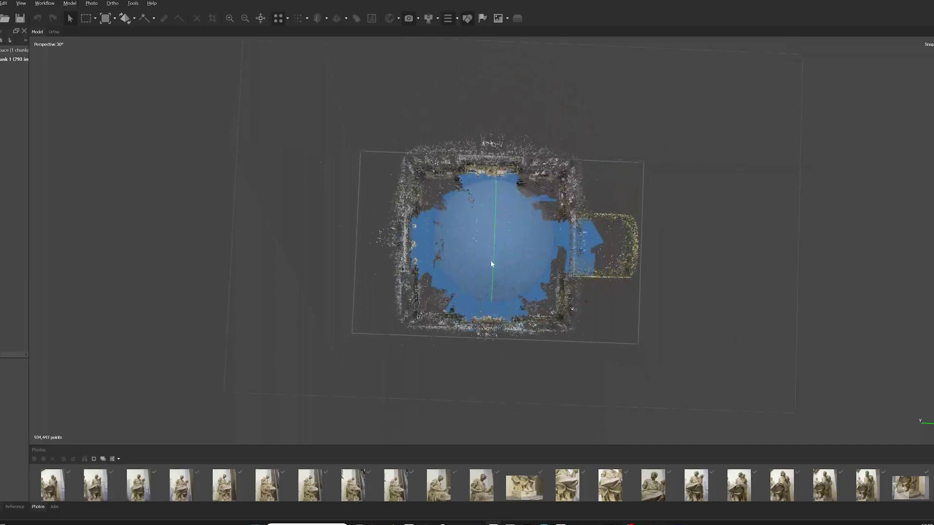
scroll(495, 243, "up", 5)
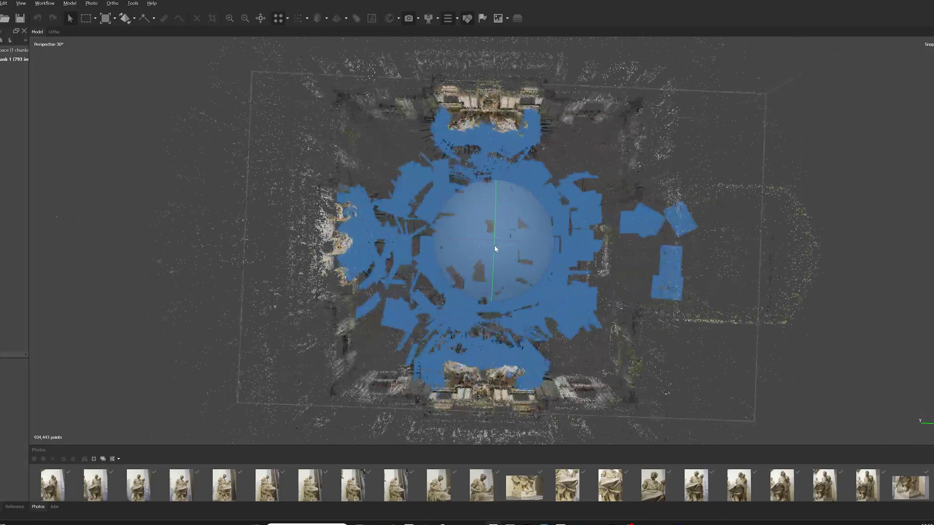
scroll(495, 246, "up", 2)
left_click_drag(496, 263, 500, 266)
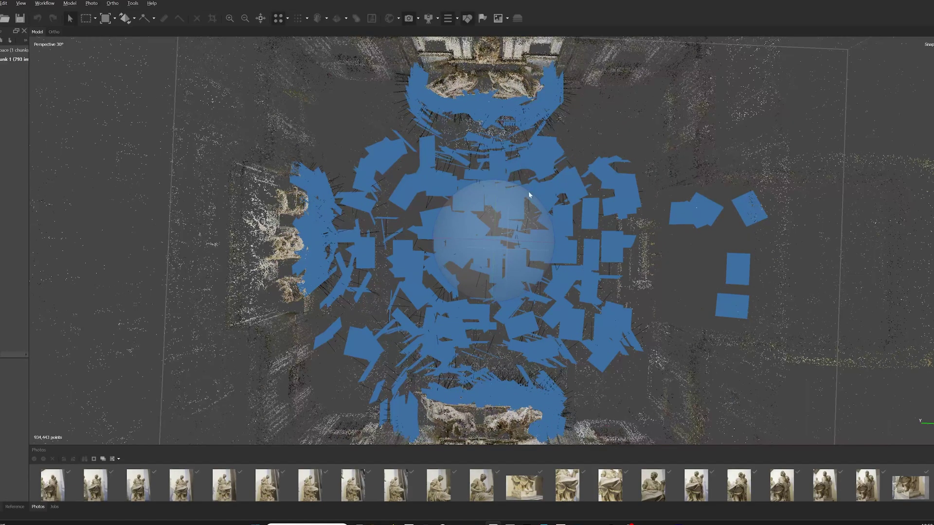
left_click_drag(530, 194, 511, 149)
Orbit and pan around the tomb's facade and reclining statues, spreading out the surrounding camera planes
left_click_drag(496, 260, 499, 235)
left_click_drag(512, 269, 407, 259)
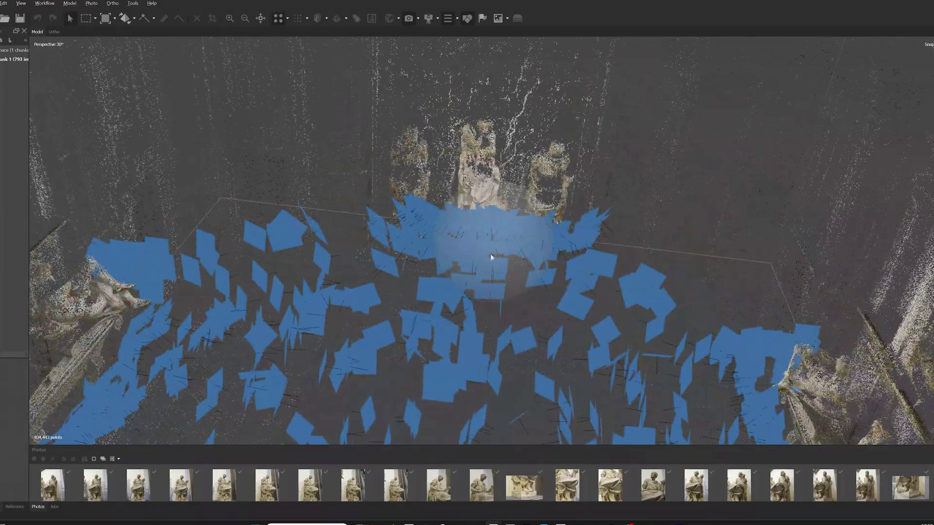
left_click_drag(492, 257, 440, 246)
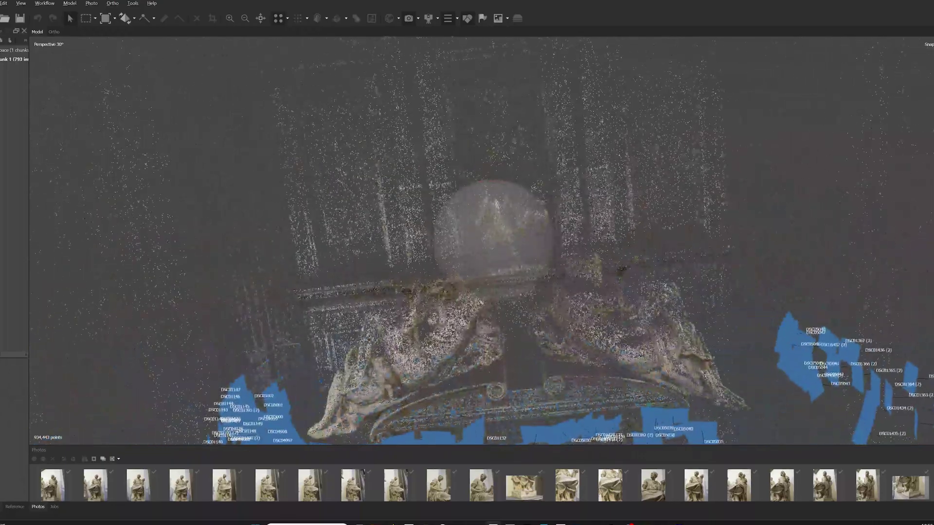
middle_click_drag(483, 123, 479, 97)
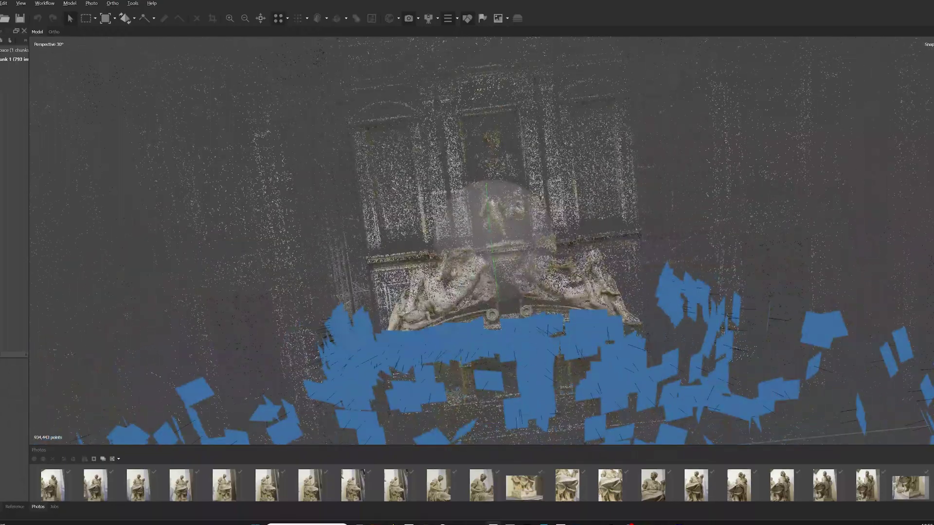
left_click_drag(572, 242, 535, 233)
left_click_drag(493, 268, 495, 257)
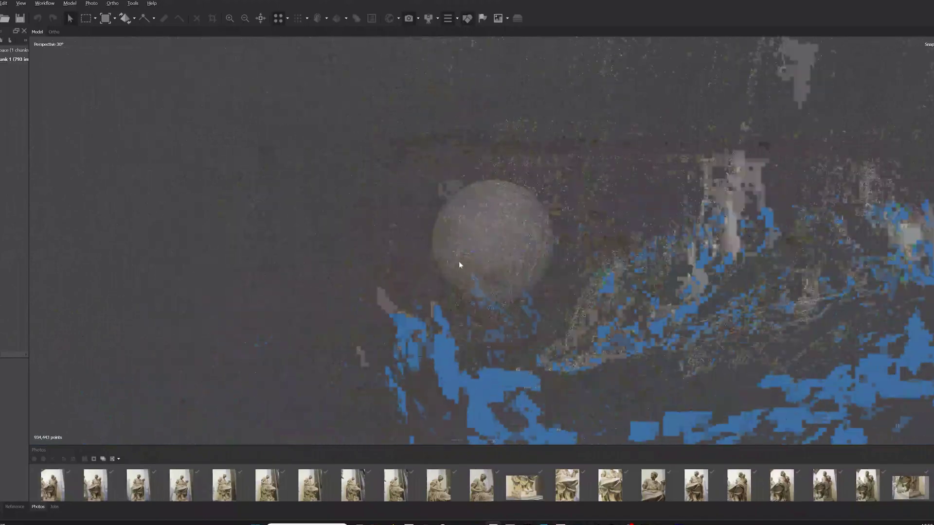
left_click_drag(433, 251, 464, 243)
left_click_drag(532, 262, 512, 261)
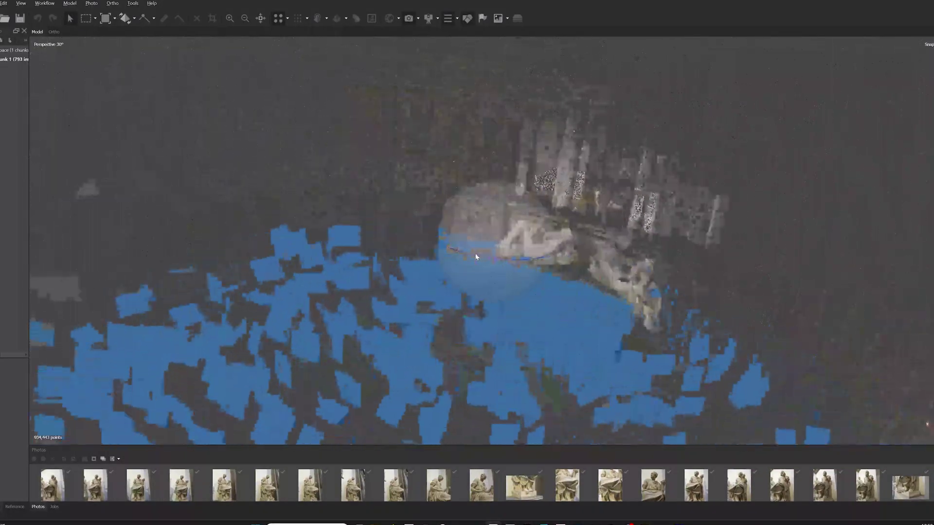
left_click_drag(456, 255, 517, 230)
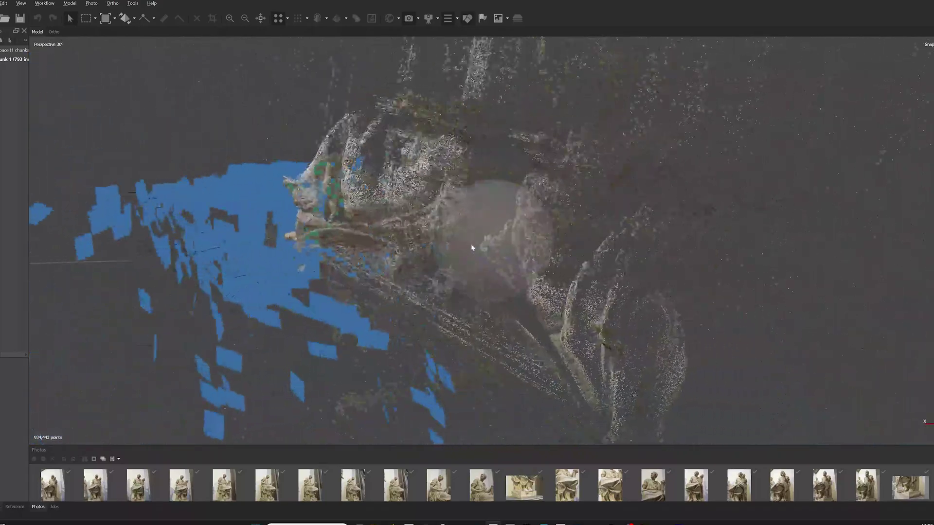
left_click_drag(500, 244, 475, 252)
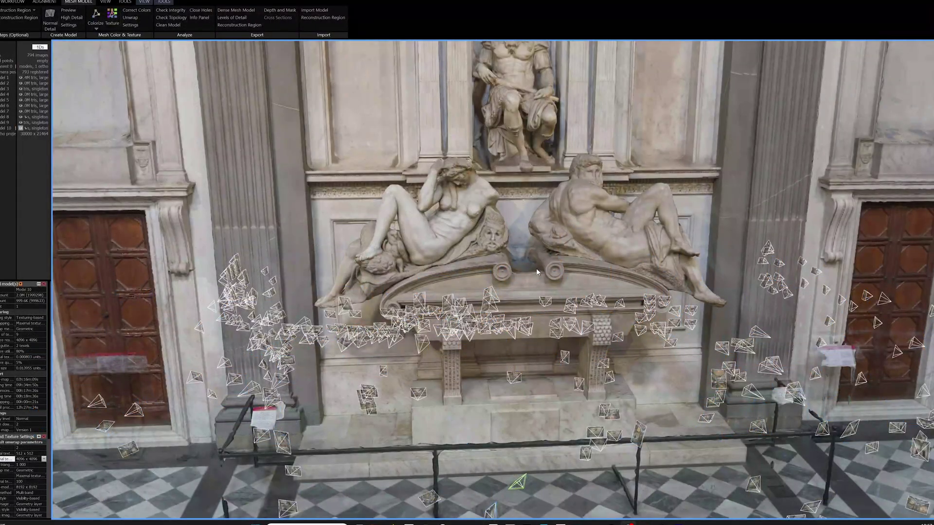
Zoom and orbit the textured tomb mesh toward the corner doors and arches, then view the tomb obliquely
scroll(537, 276, "up", 5)
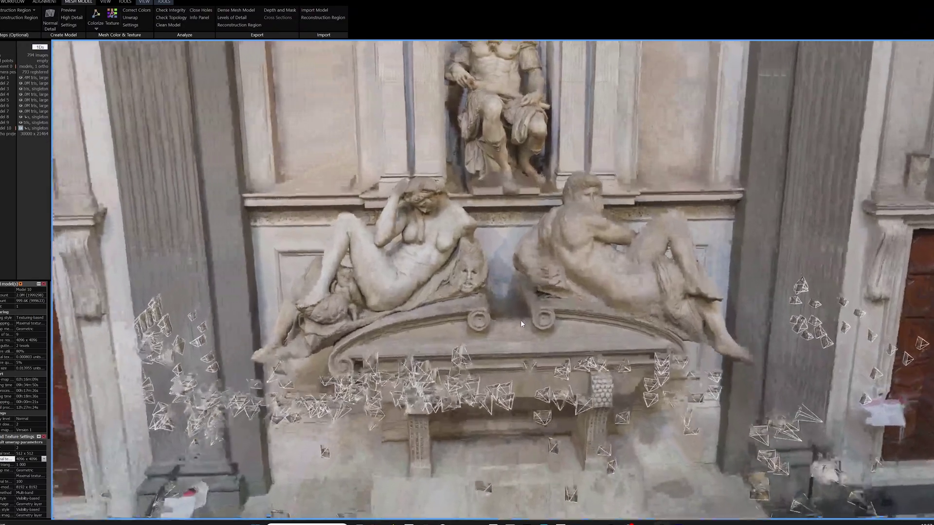
scroll(514, 264, "down", 5)
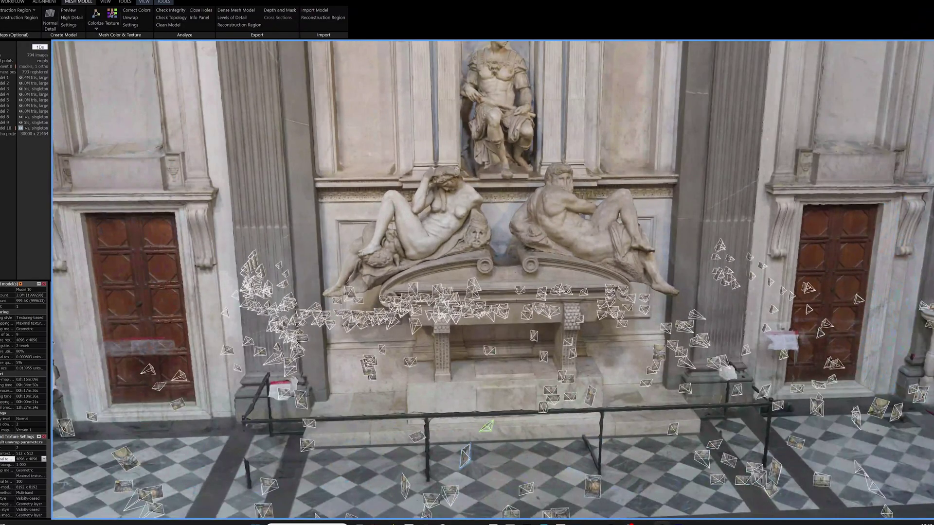
right_click_drag(671, 272, 259, 430)
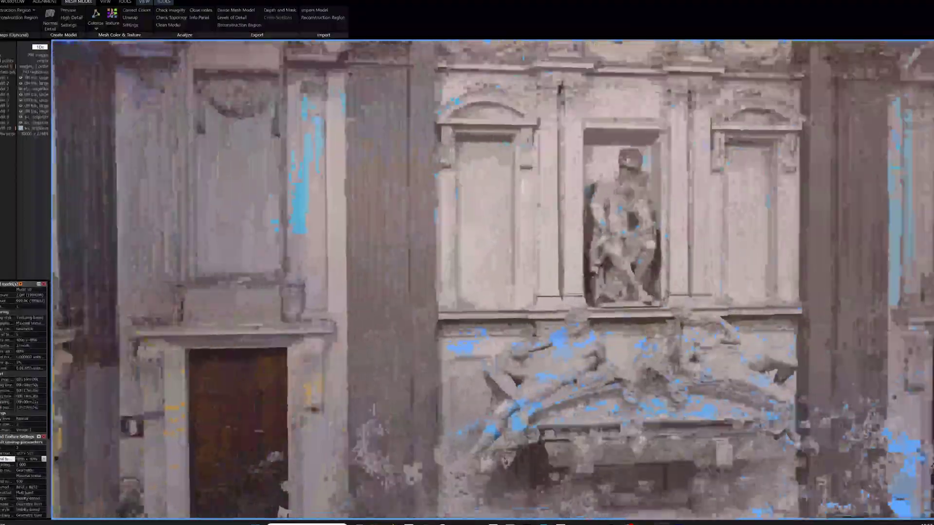
right_click_drag(487, 399, 492, 375)
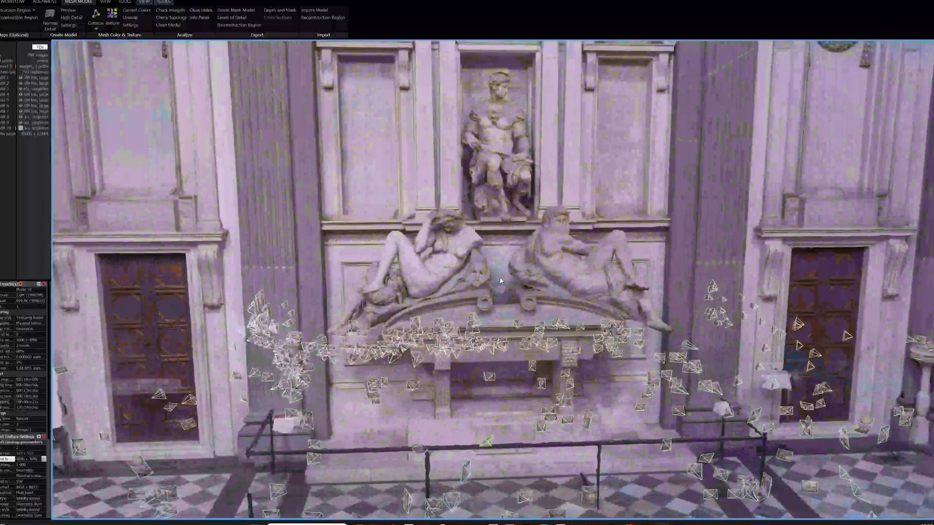
scroll(500, 280, "up", 10)
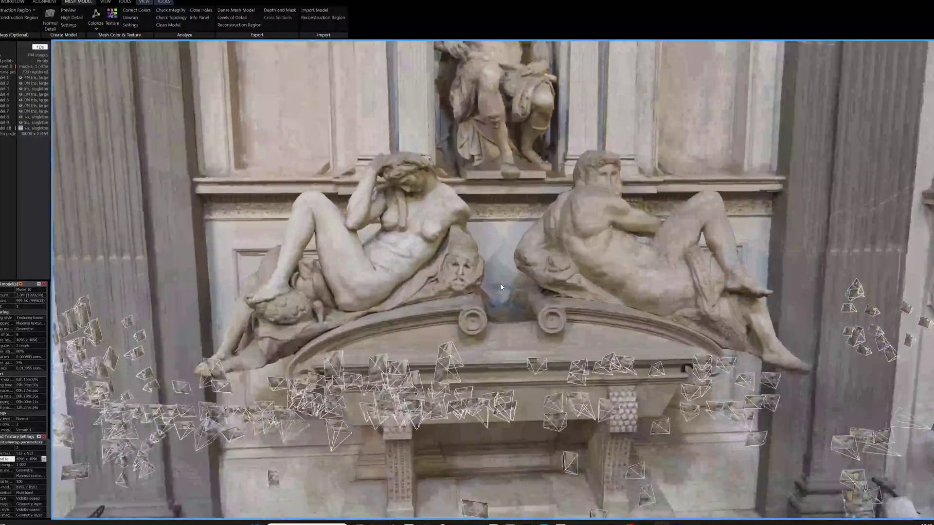
scroll(500, 284, "up", 3)
right_click_drag(509, 329, 601, 352)
scroll(627, 336, "down", 10)
scroll(644, 322, "down", 2)
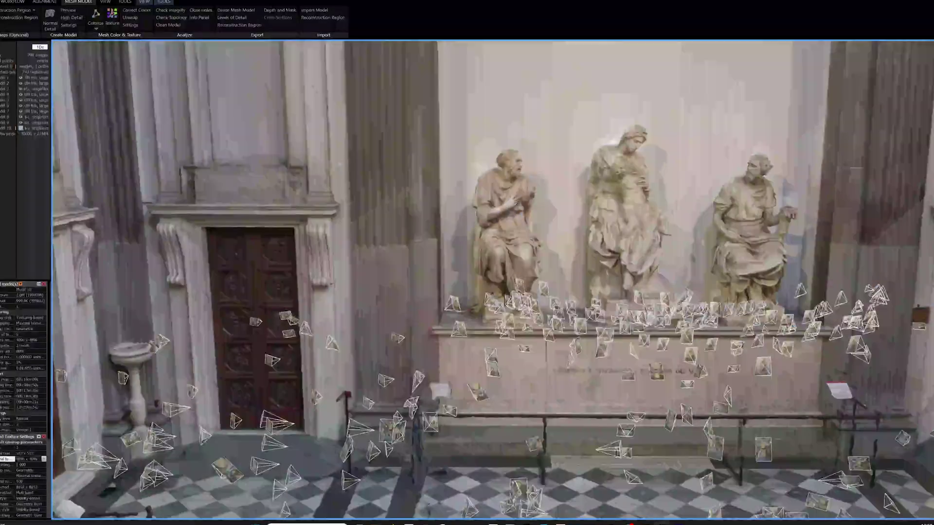
Swing from the three-statue Madonna wall back to the tomb and zoom in
scroll(486, 334, "down", 3)
right_click_drag(475, 328, 503, 338)
left_click_drag(503, 338, 490, 330)
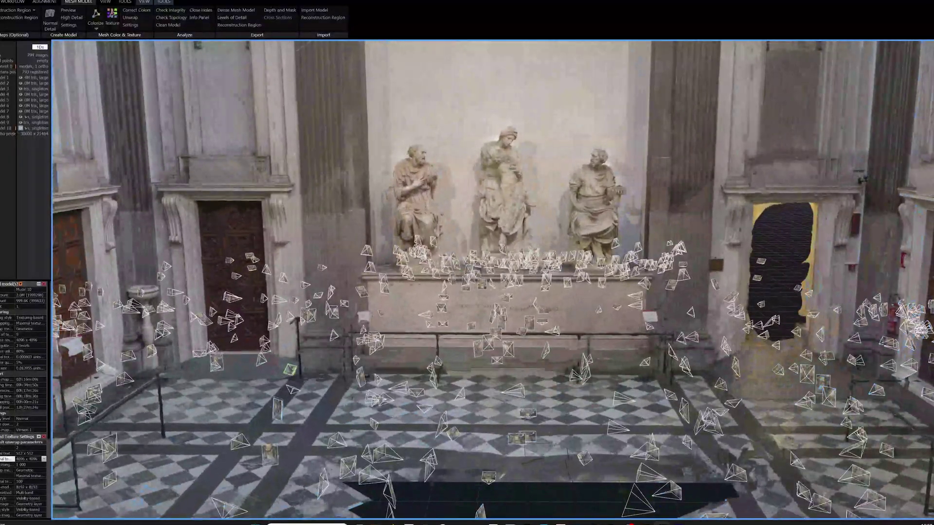
right_click_drag(486, 291, 637, 268)
scroll(641, 195, "up", 3)
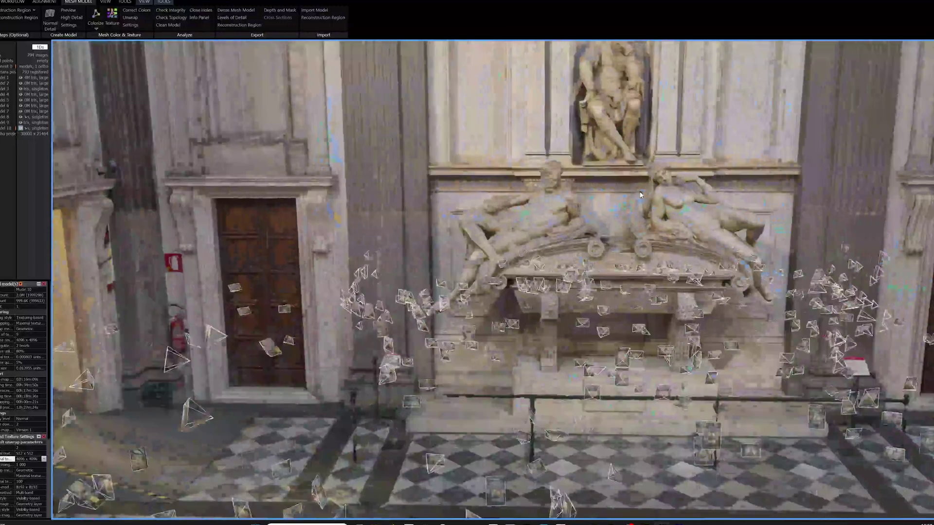
scroll(640, 195, "up", 4)
scroll(530, 297, "down", 5)
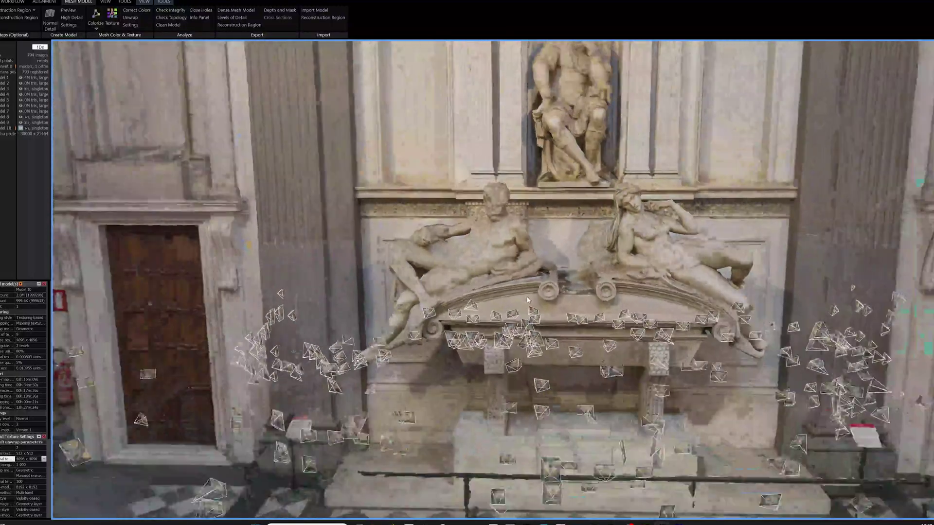
Look down on the checkered floor and the tomb's seated statue and sarcophagus lid, then rotate toward the side wall
right_click_drag(530, 297, 440, 364)
scroll(559, 366, "down", 4)
scroll(506, 366, "up", 5)
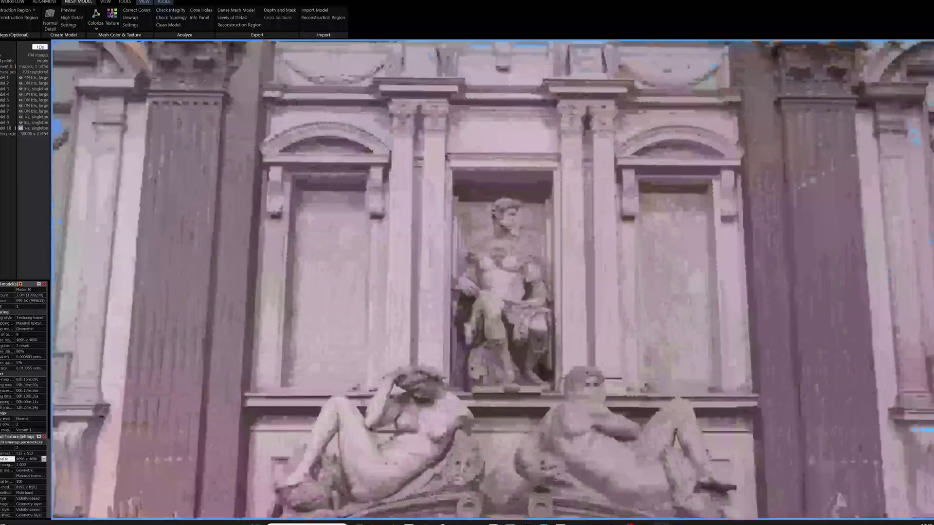
scroll(503, 363, "down", 2)
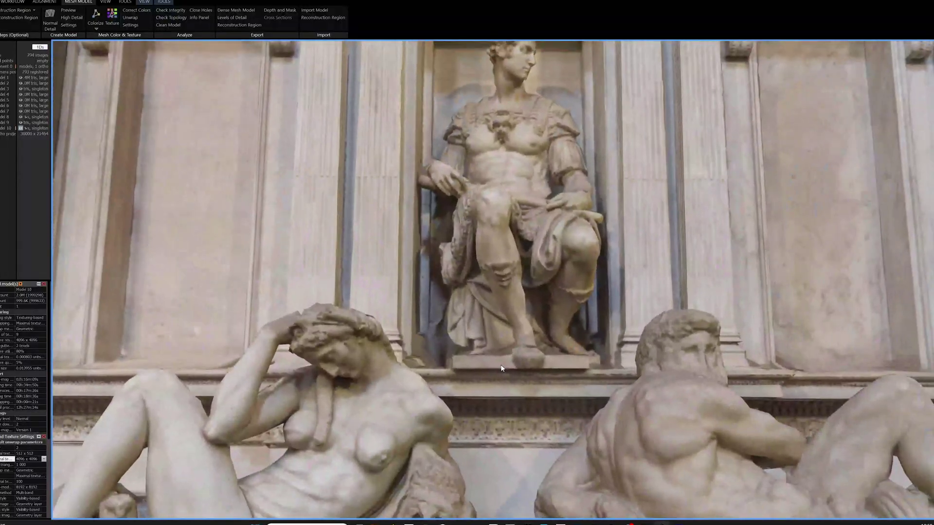
left_click_drag(513, 320, 513, 327)
scroll(513, 328, "down", 2)
scroll(512, 331, "down", 6)
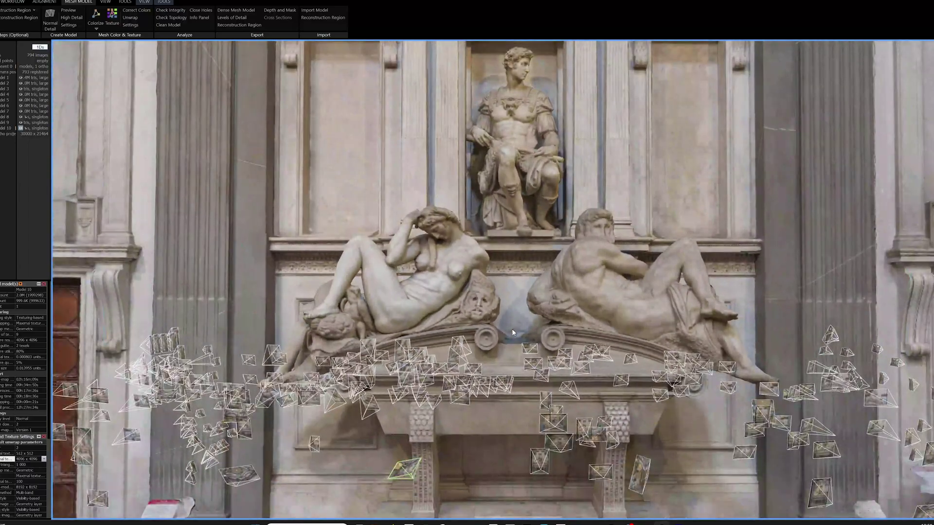
scroll(512, 333, "down", 2)
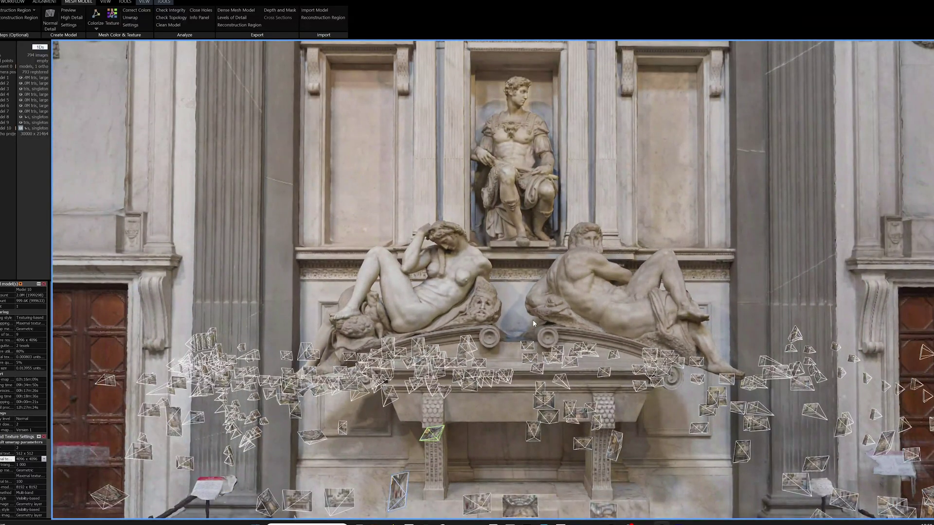
right_click_drag(509, 336, 292, 316)
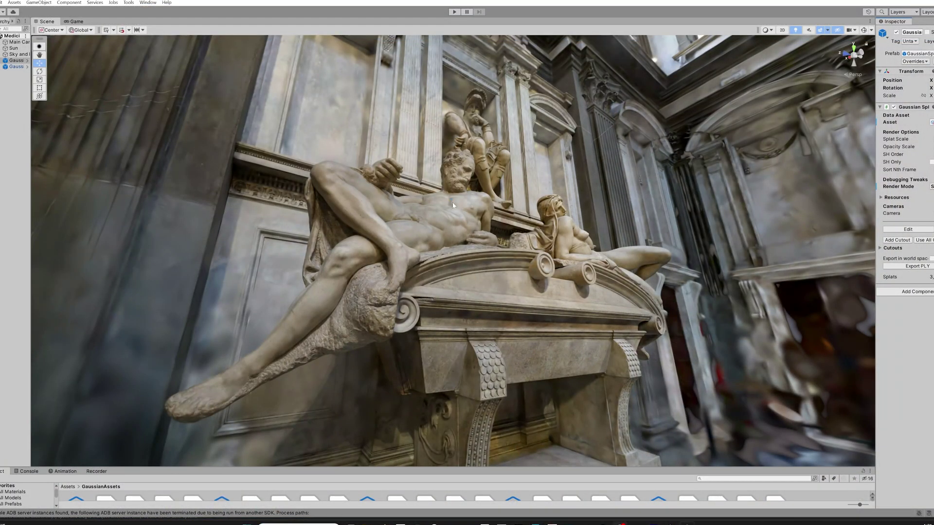
Fly the Scene camera closer to the tomb statues in the Gaussian splat
right_click_drag(453, 205, 529, 215)
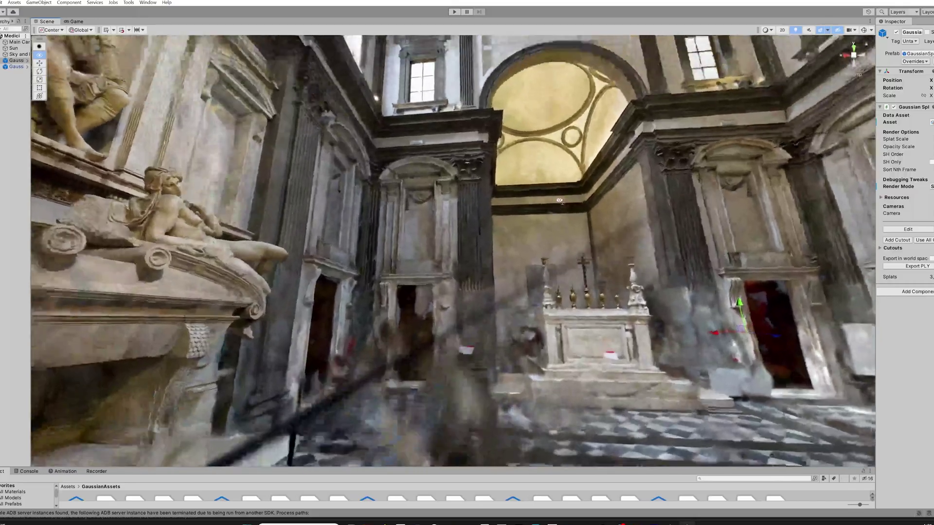
Tilt the view up to the ceiling, then strafe left to the seated statue above a reclining figure
right_click_drag(560, 200, 561, 150)
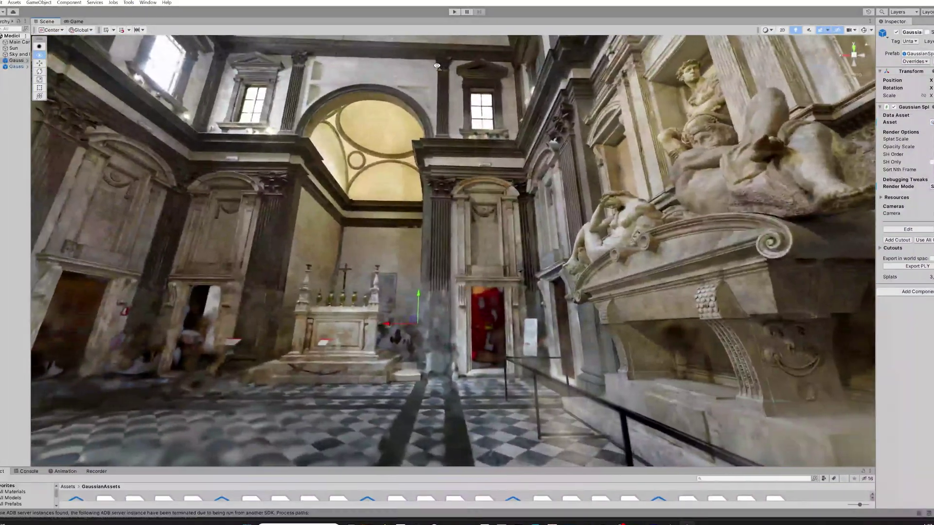
key("a")
right_click_drag(432, 66, 137, 49)
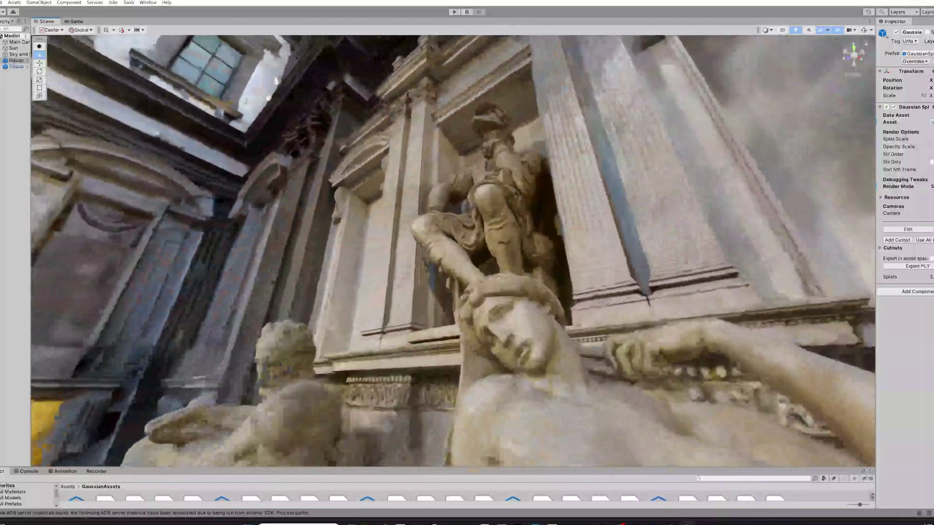